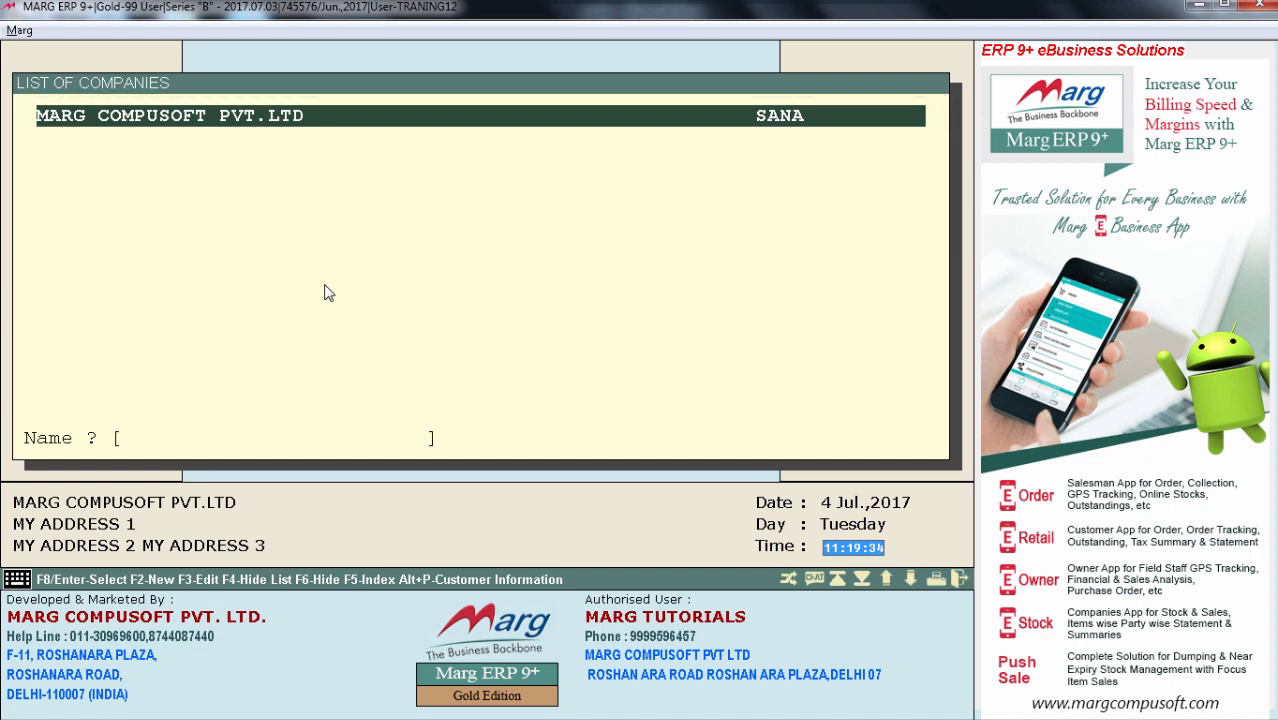
- Open the MARG COMPUSOFT PVT.LTD company record for editing
{"action": "key", "text": "F3"}
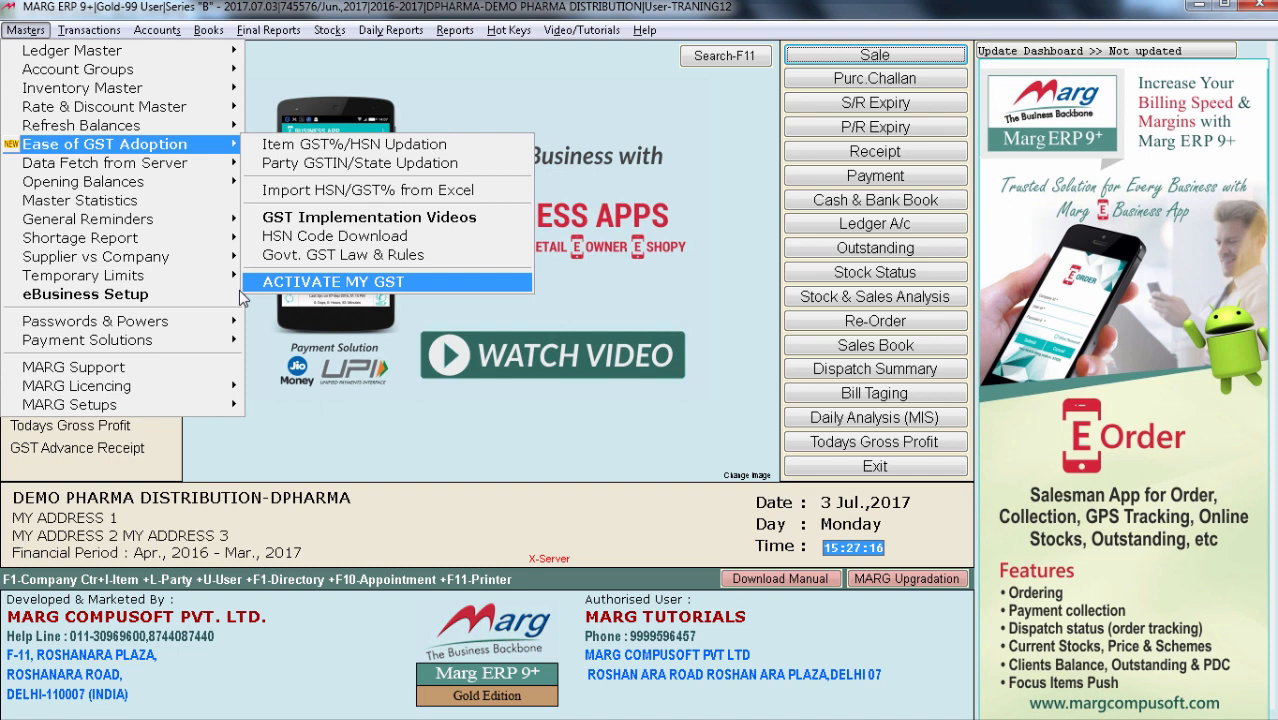
- Start GST activation with backup confirmed, using a separate financial year from 01-07-2016 and state 07-DELHI
{"action": "left_click", "coordinate": [244, 284]}
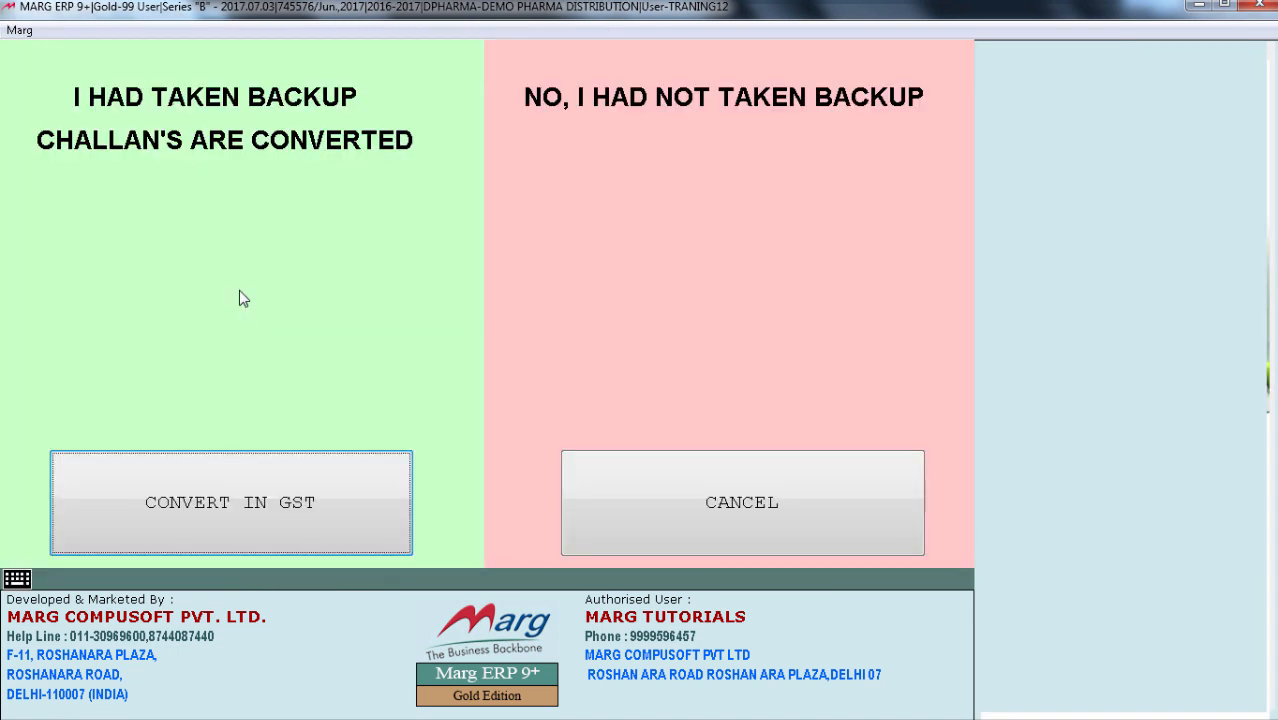
{"action": "key", "text": "Return"}
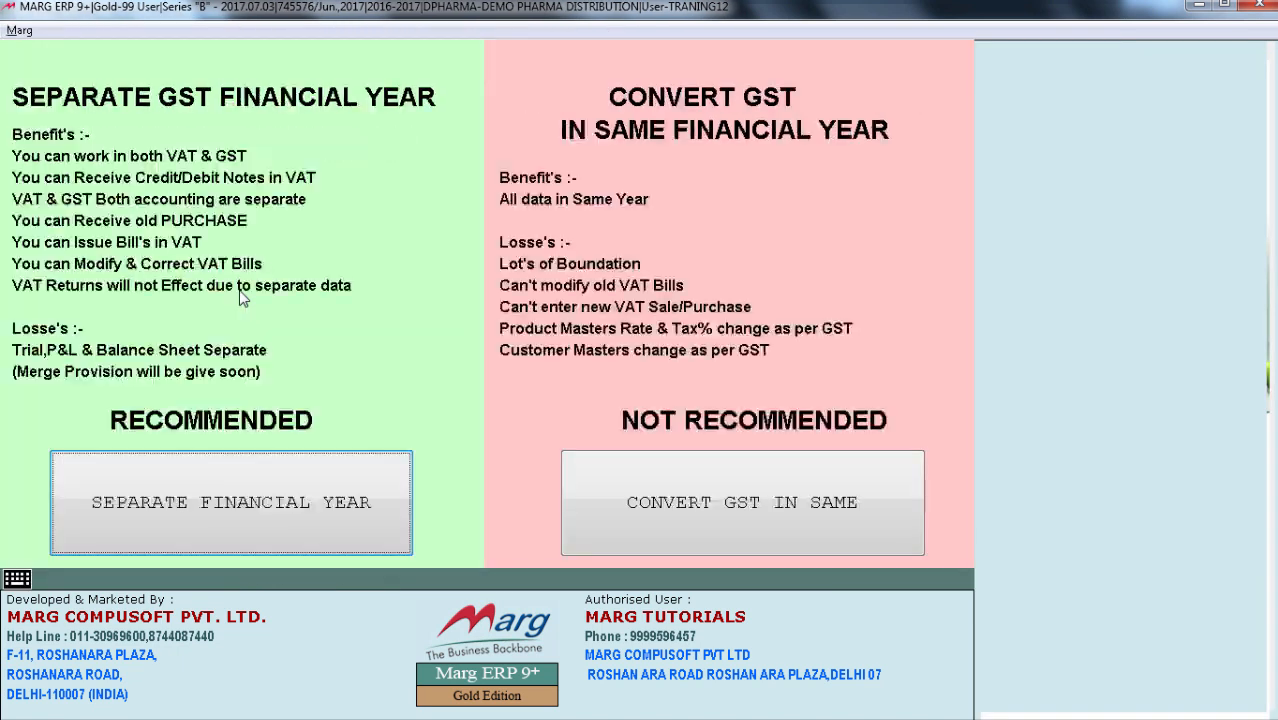
{"action": "key", "text": "Return"}
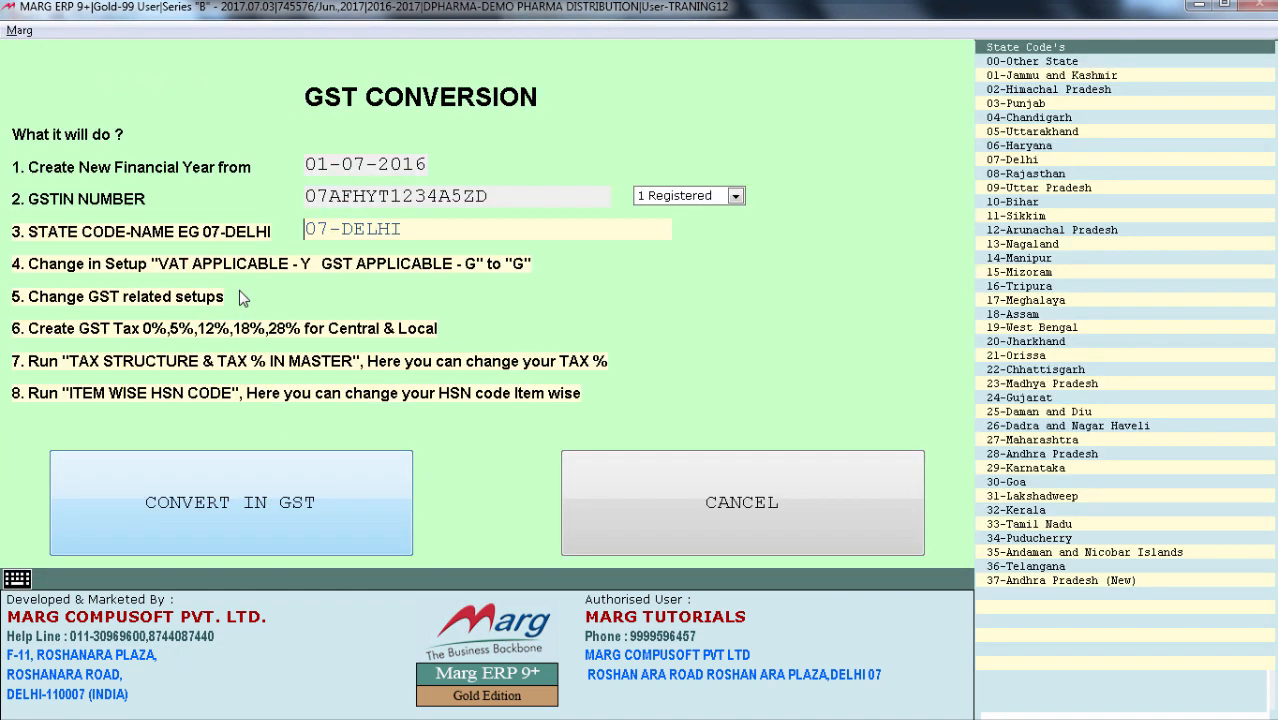
{"action": "key", "text": "Return"}
{"action": "key", "text": "Return"}
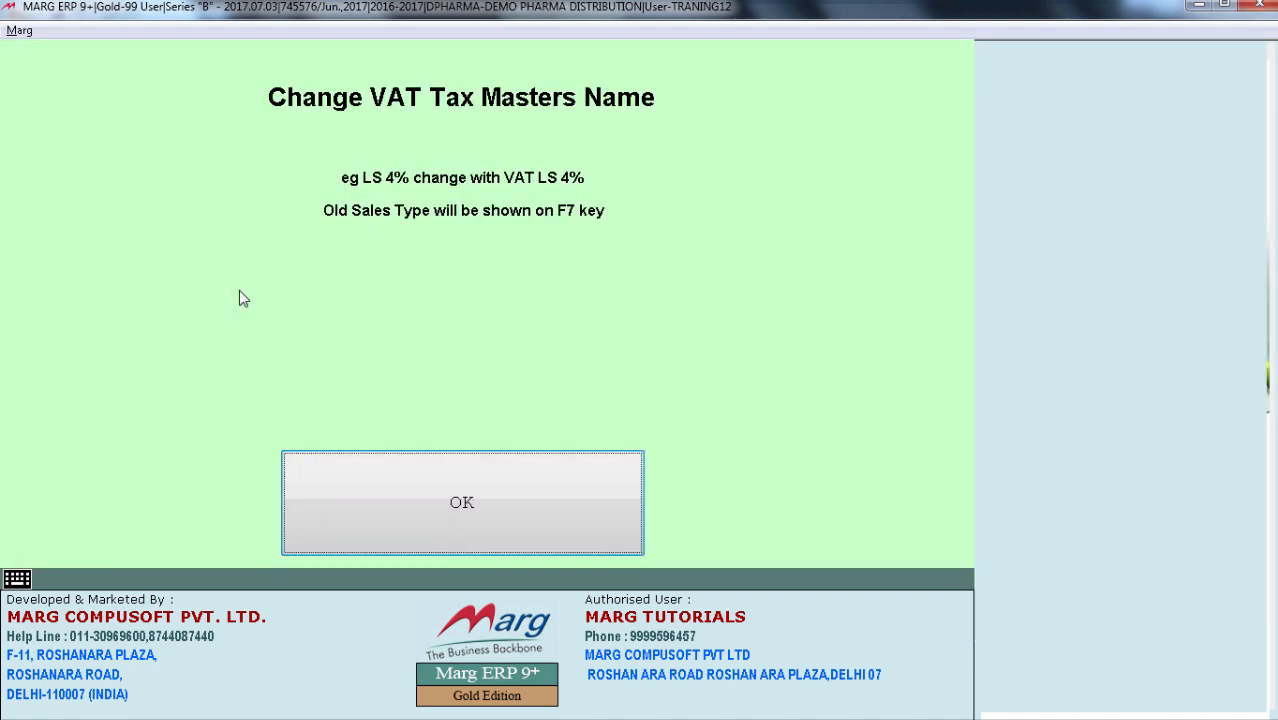
- Accept the renaming of the VAT tax masters and proceed through the conversion to the HSN/SAC code setup
{"action": "key", "text": "Return"}
{"action": "key", "text": "Return"}
{"action": "key", "text": "Return"}
{"action": "key", "text": "Return"}
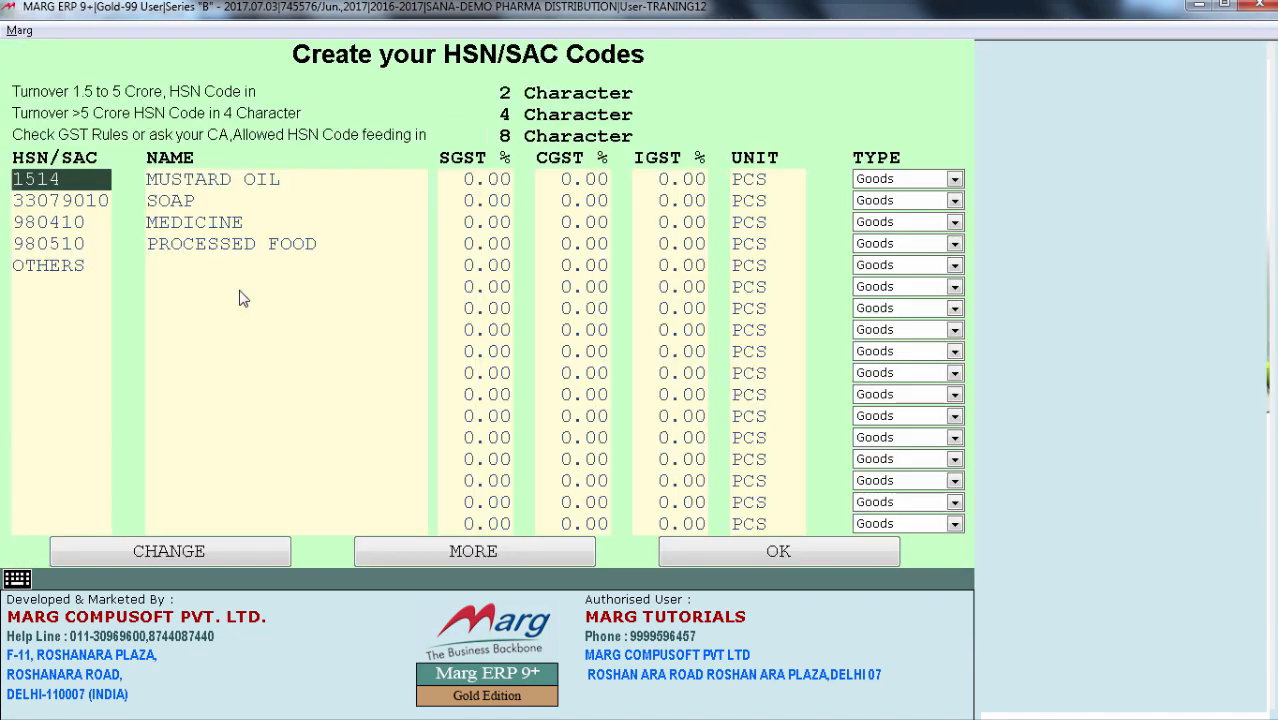
- Accept the HSN/SAC code list unchanged and complete the GST activation
{"action": "key", "text": "Return"}
{"action": "key", "text": "Return"}
{"action": "key", "text": "Return"}
{"action": "key", "text": "Return"}
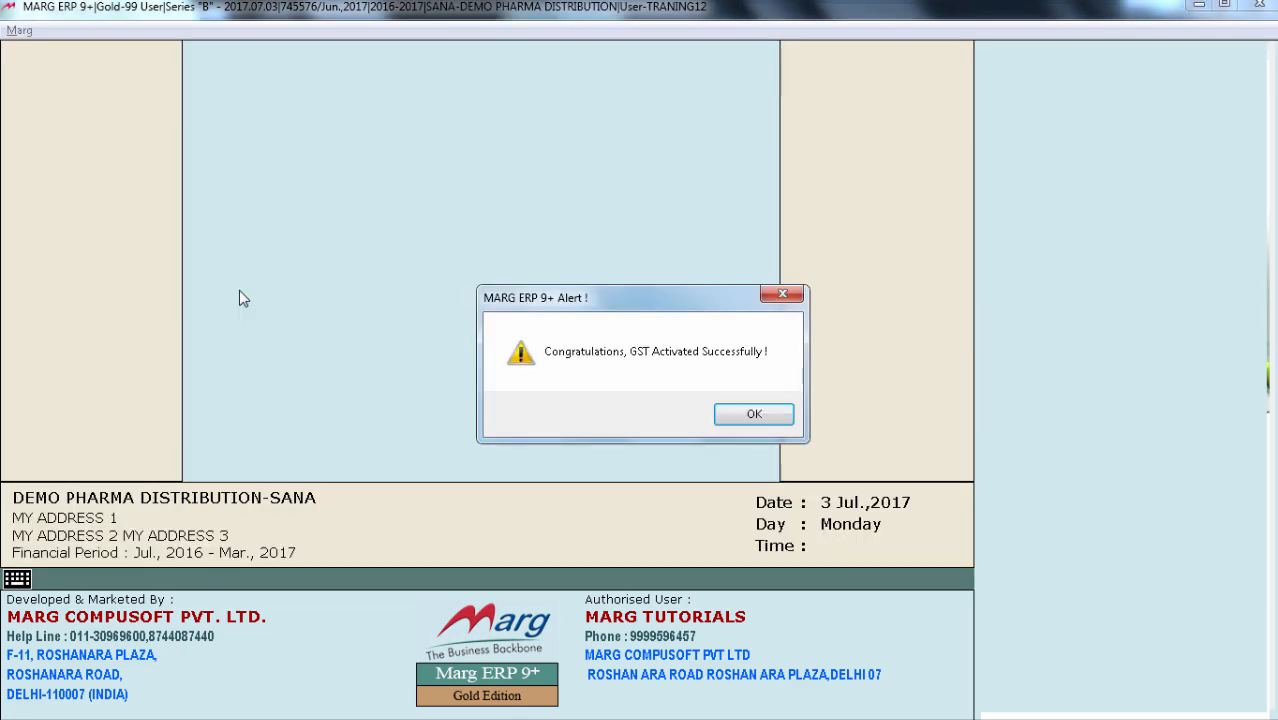
{"action": "key", "text": "Return"}
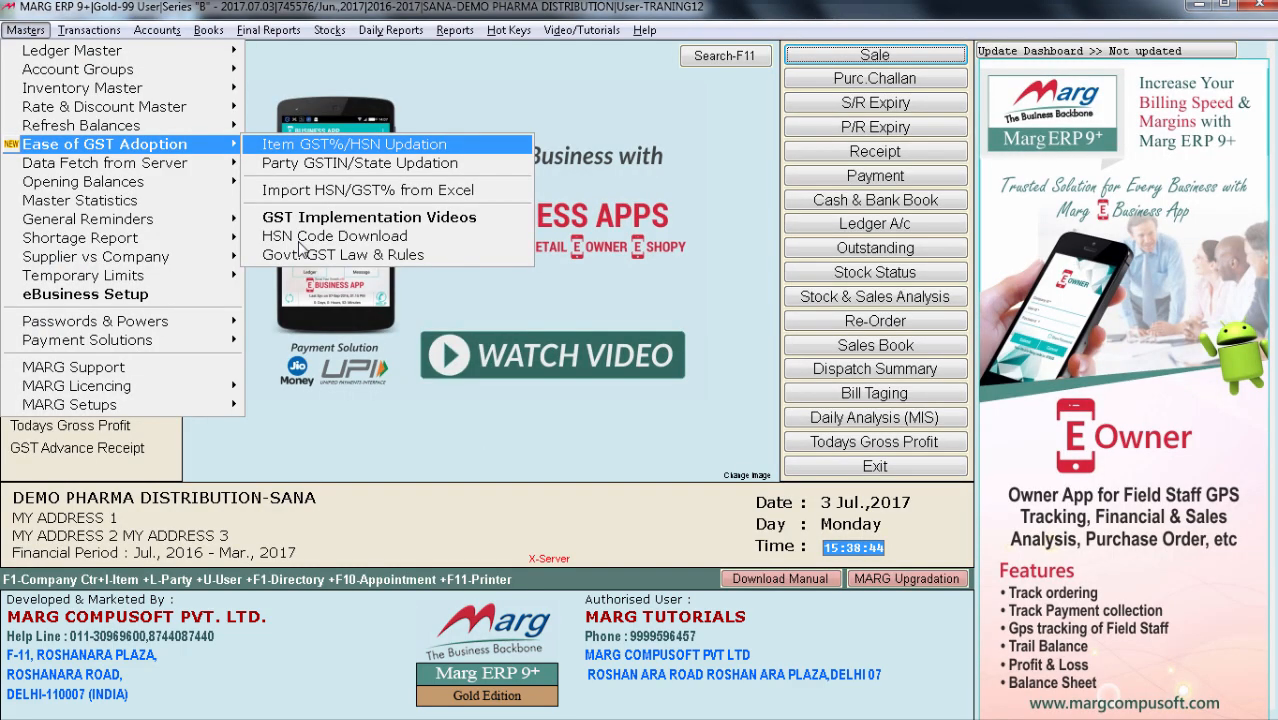
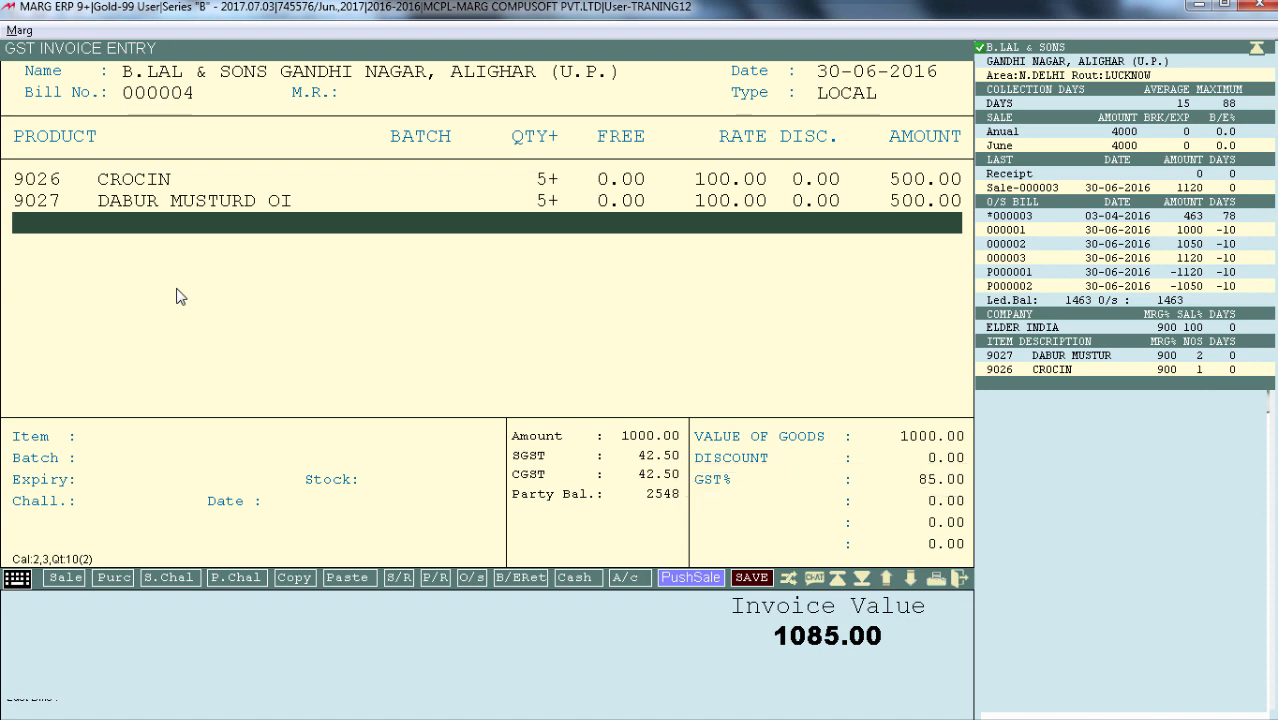
- Leave the B.LAL & SONS sale invoice entries for CROCIN and DABUR MUSTURD OIL
{"action": "key", "text": "alt+v"}
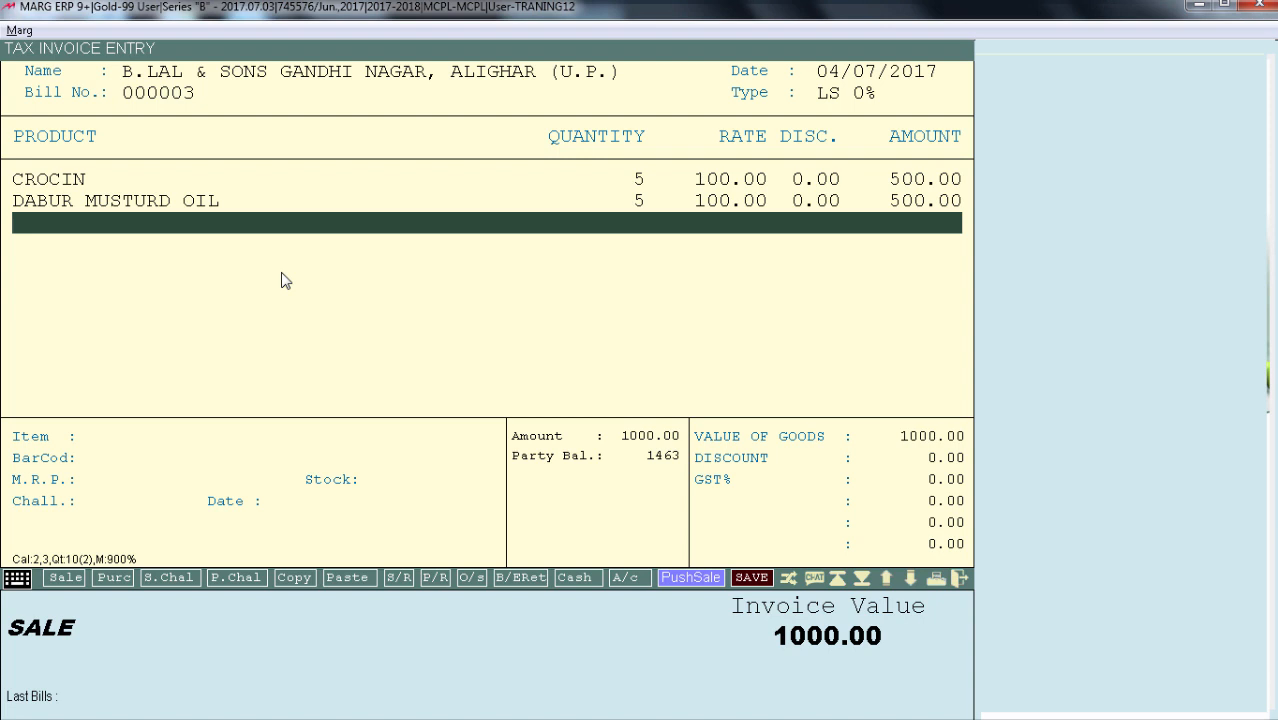
{"action": "key", "text": "Escape"}
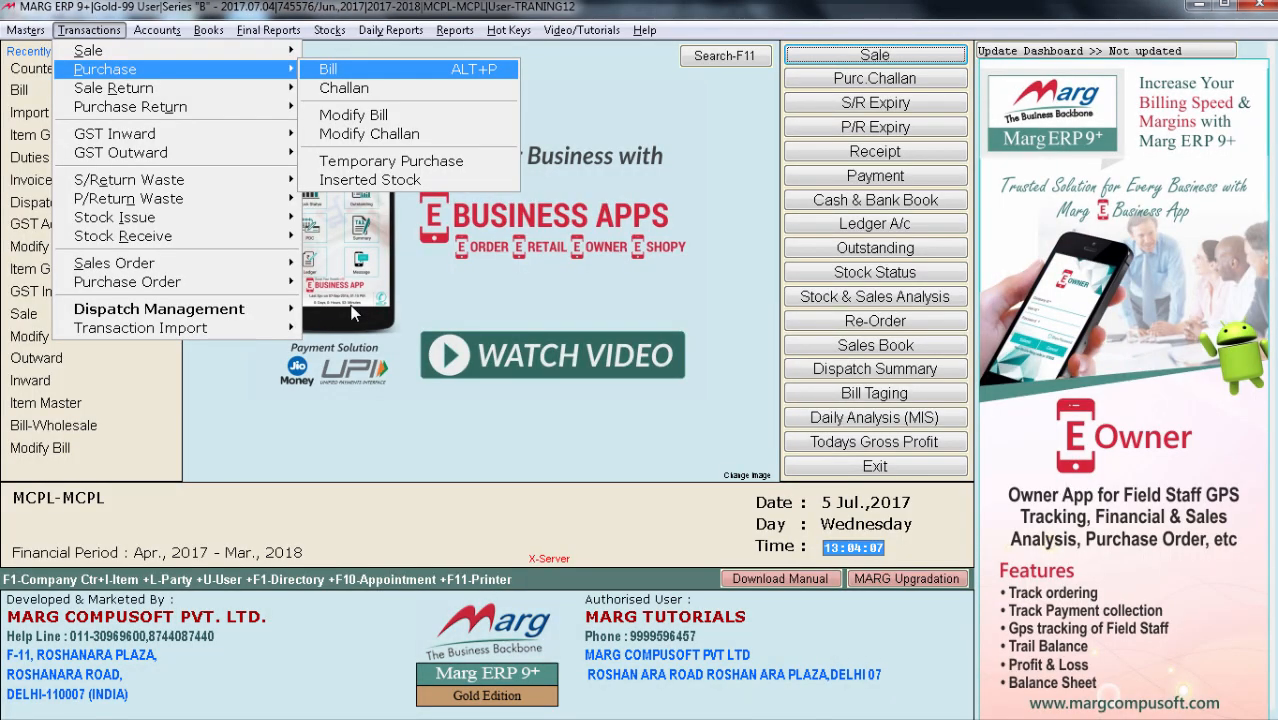
- Start a new purchase bill for VANISHA SUPPLIERS and review the supplier's GST details and ledger type
{"action": "key", "text": "Return"}
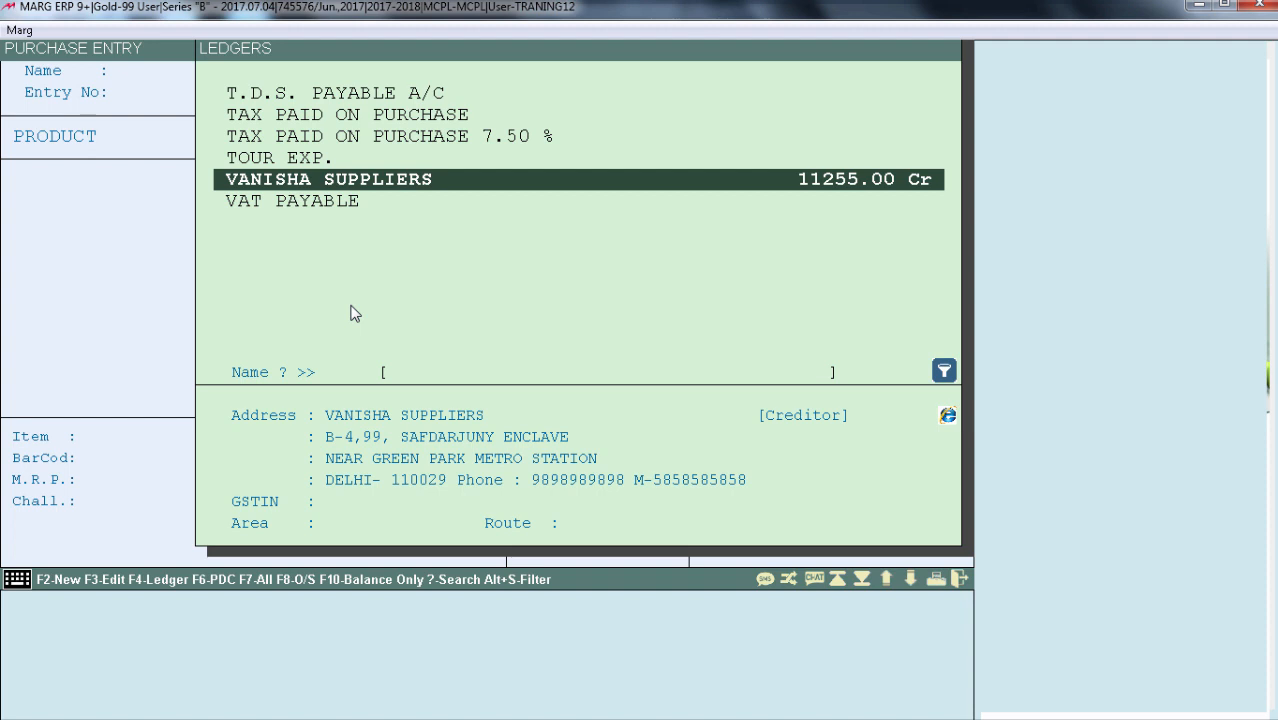
{"action": "key", "text": "F3"}
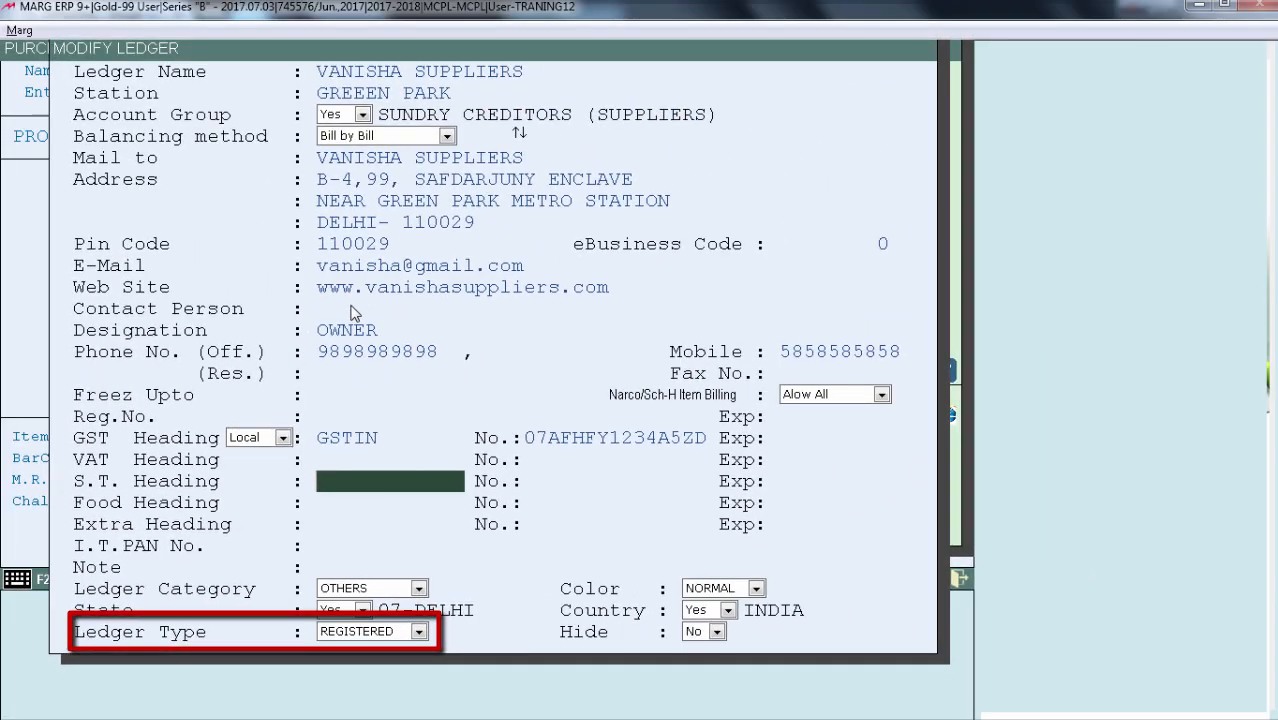
{"action": "key", "text": "Escape"}
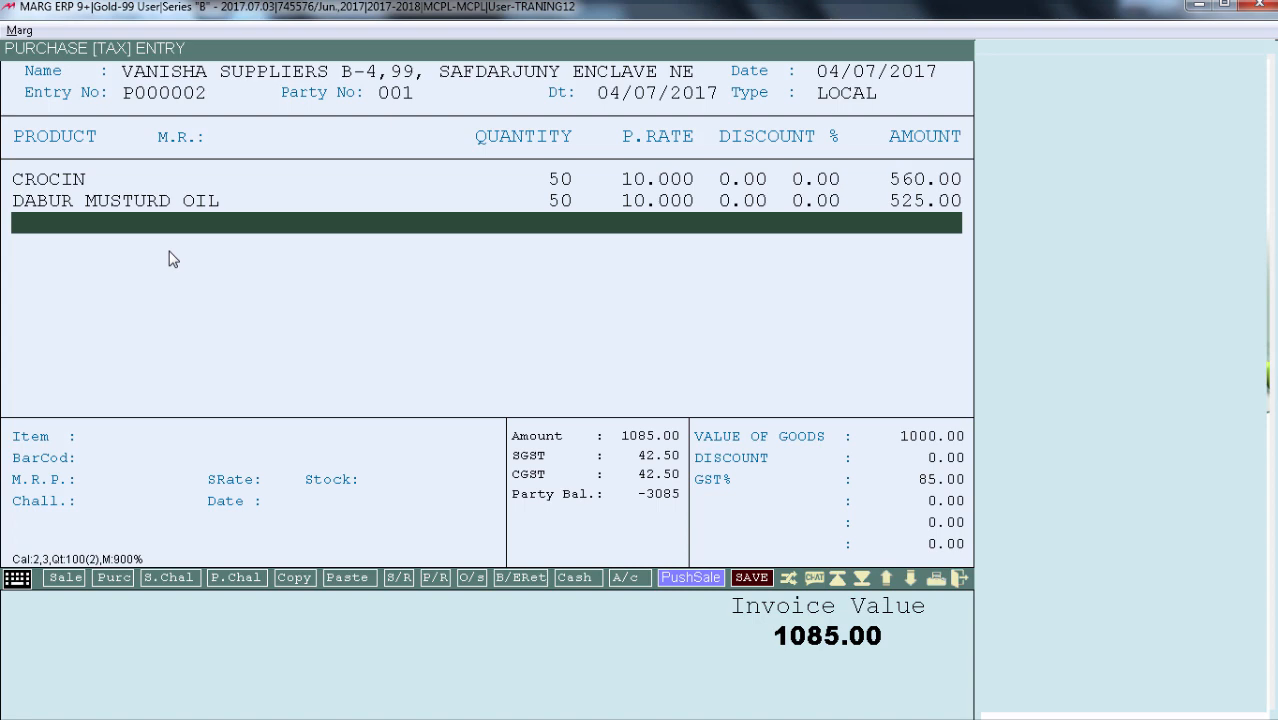
{"action": "key", "text": "Escape"}
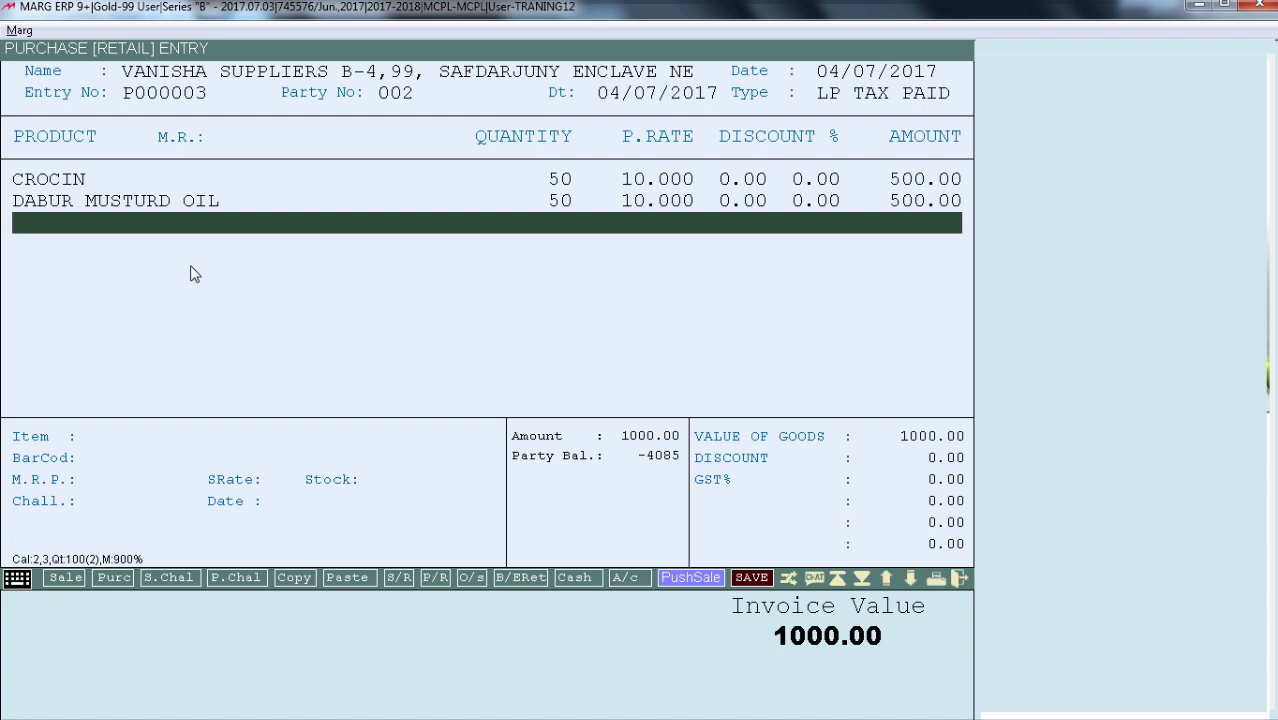
- Save the VANISHA SUPPLIERS retail purchase of type LP TAX PAID and generate a self invoice for reverse charge
{"action": "key", "text": "ctrl+w"}
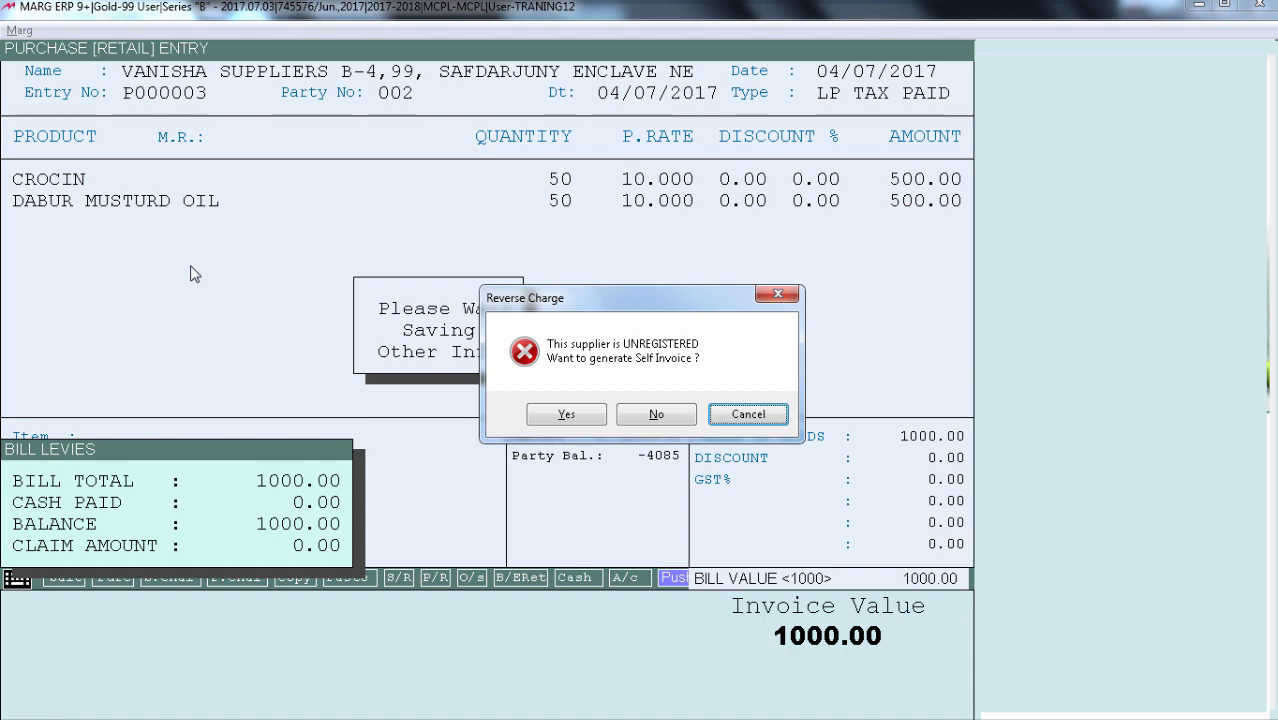
{"action": "key", "text": "y"}
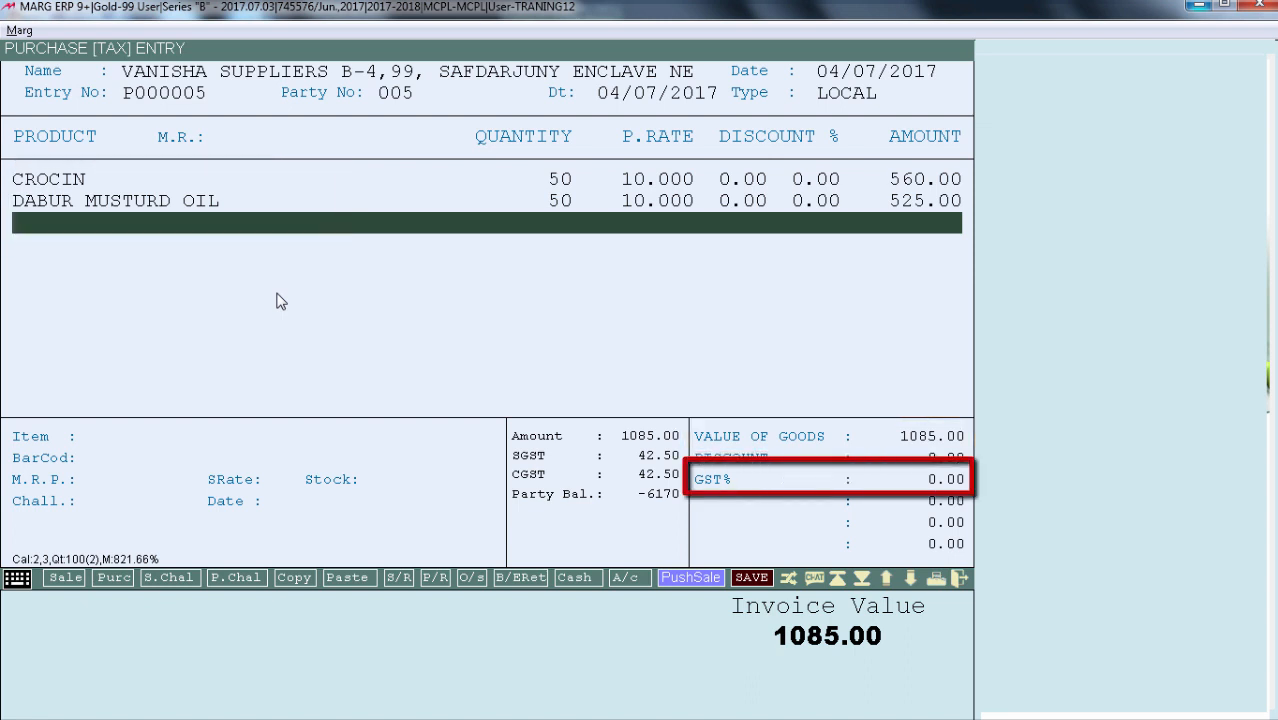
- Leave the LOCAL and LP TAX PAID purchase entries for VANISHA SUPPLIERS
{"action": "key", "text": "Escape"}
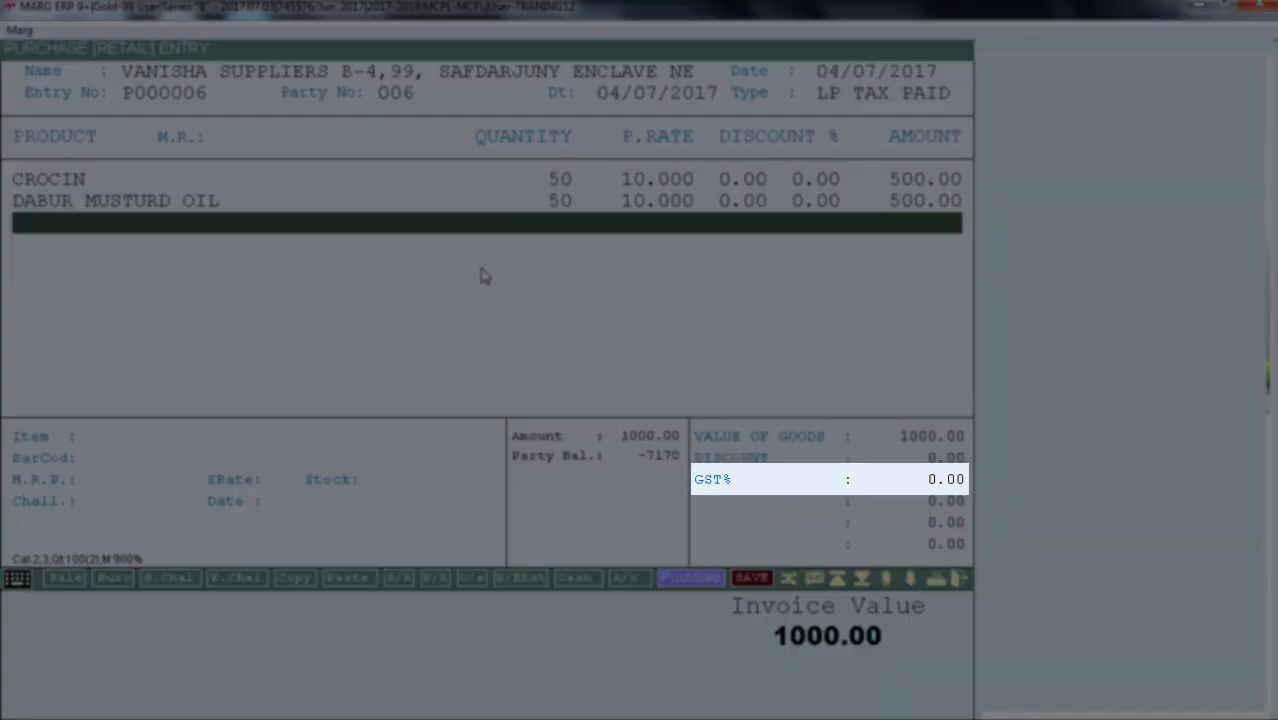
{"action": "key", "text": "Escape"}
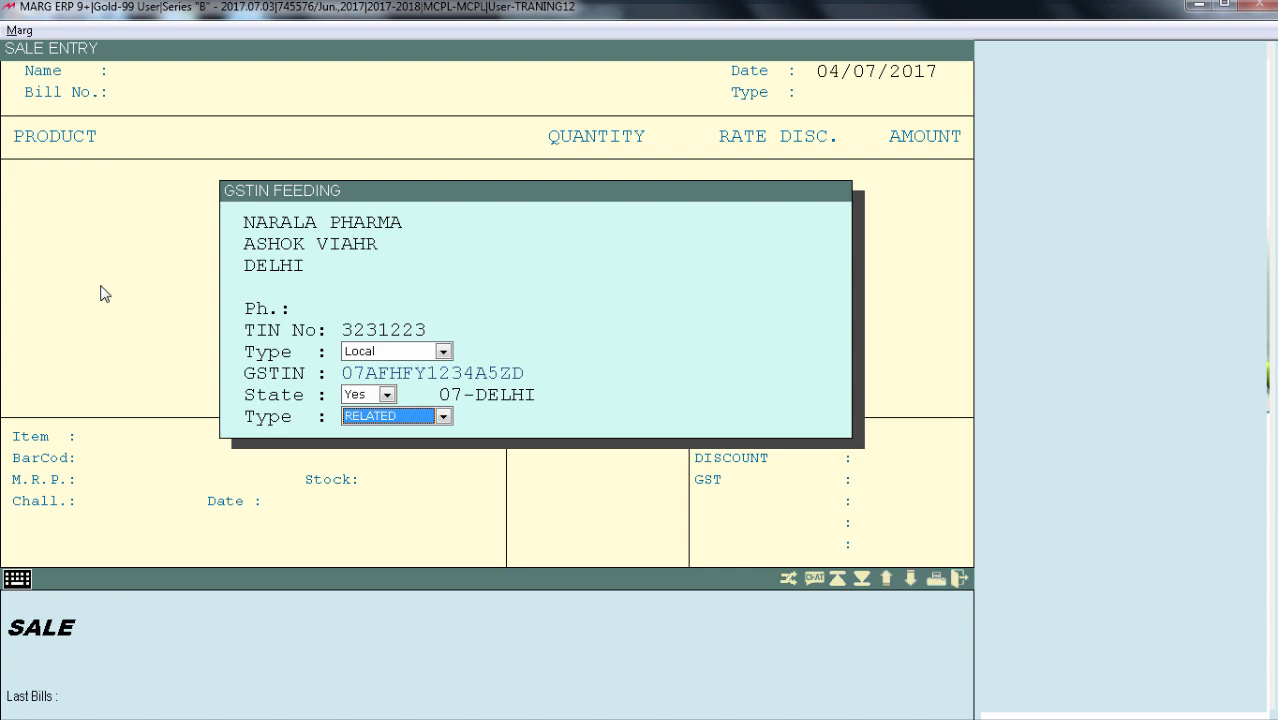
- Set NARALA PHARMA's party type to RELATED and apply tax on 100.00 for its CROCIN sale line
{"action": "key", "text": "Return"}
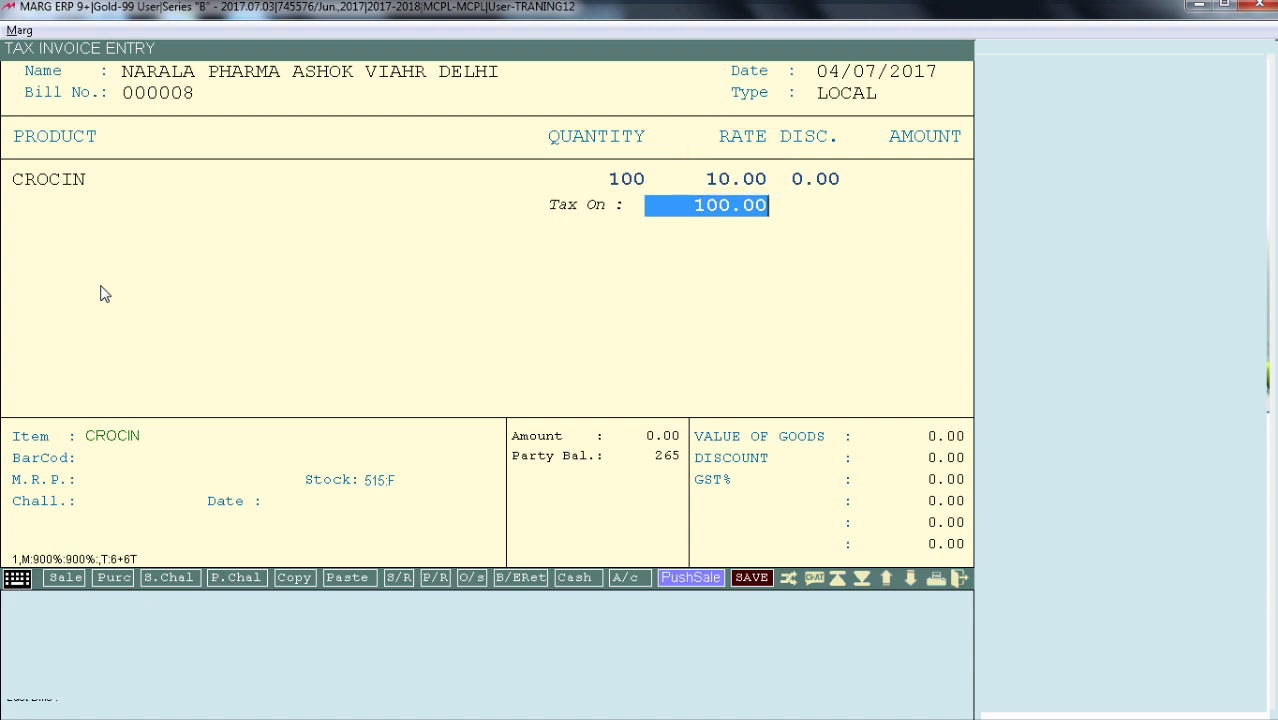
{"action": "key", "text": "Return"}
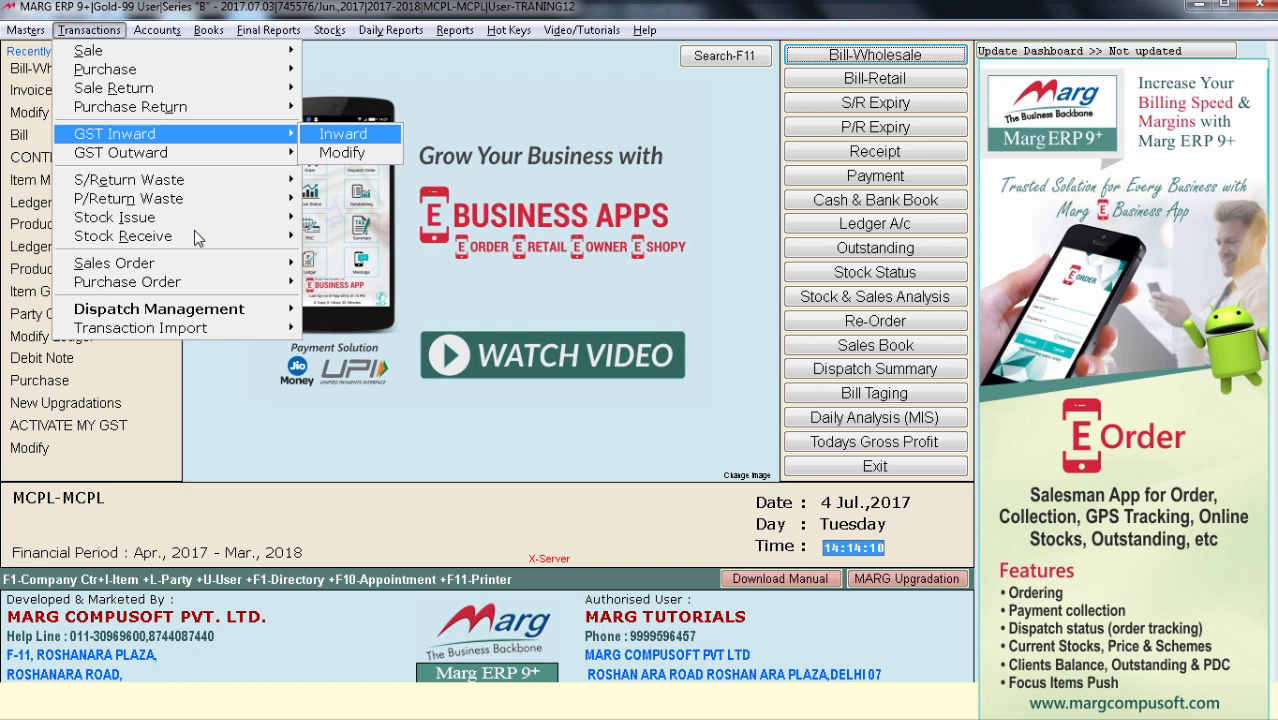
- Open a new GST inward entry and review the product master of EXPENSE 300409 5%
{"action": "key", "text": "Return"}
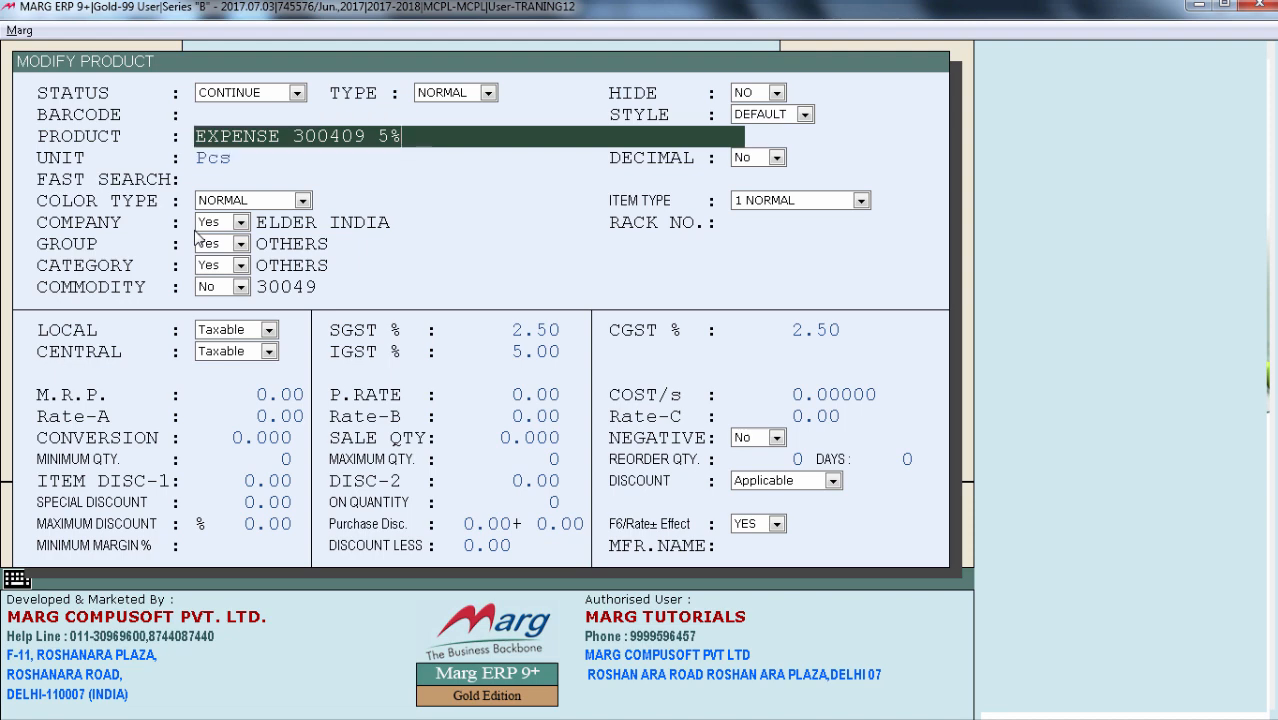
{"action": "key", "text": "Escape"}
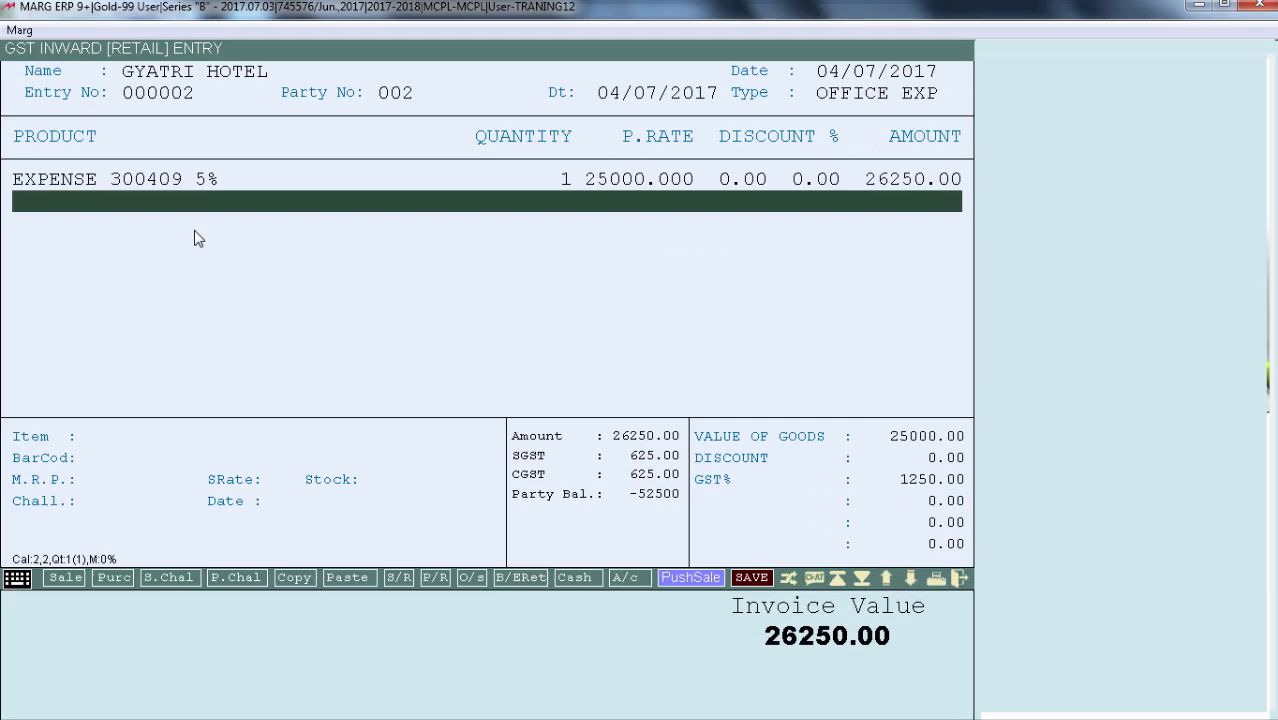
{"action": "key", "text": "Escape"}
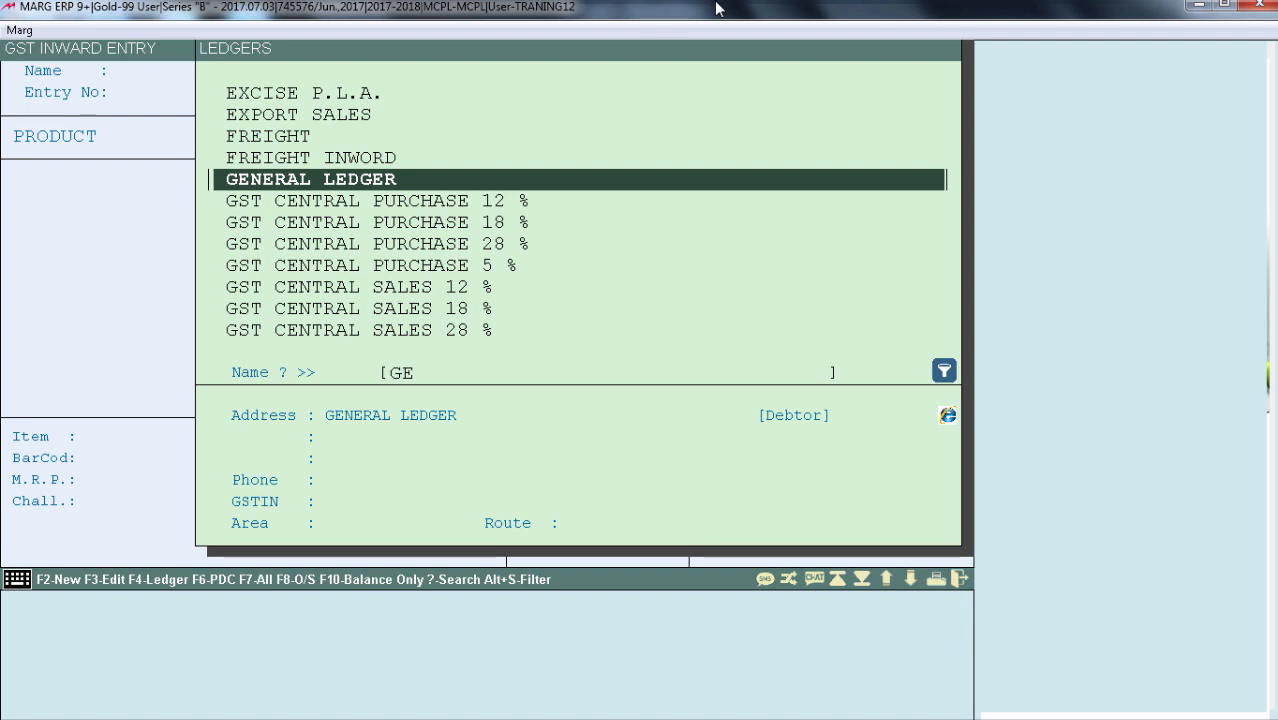
- Choose GENERAL LEDGER as the GST inward party and go back to the expense line in AHUJA MEDICINE CENTRE's GST outward entry
{"action": "key", "text": "Return"}
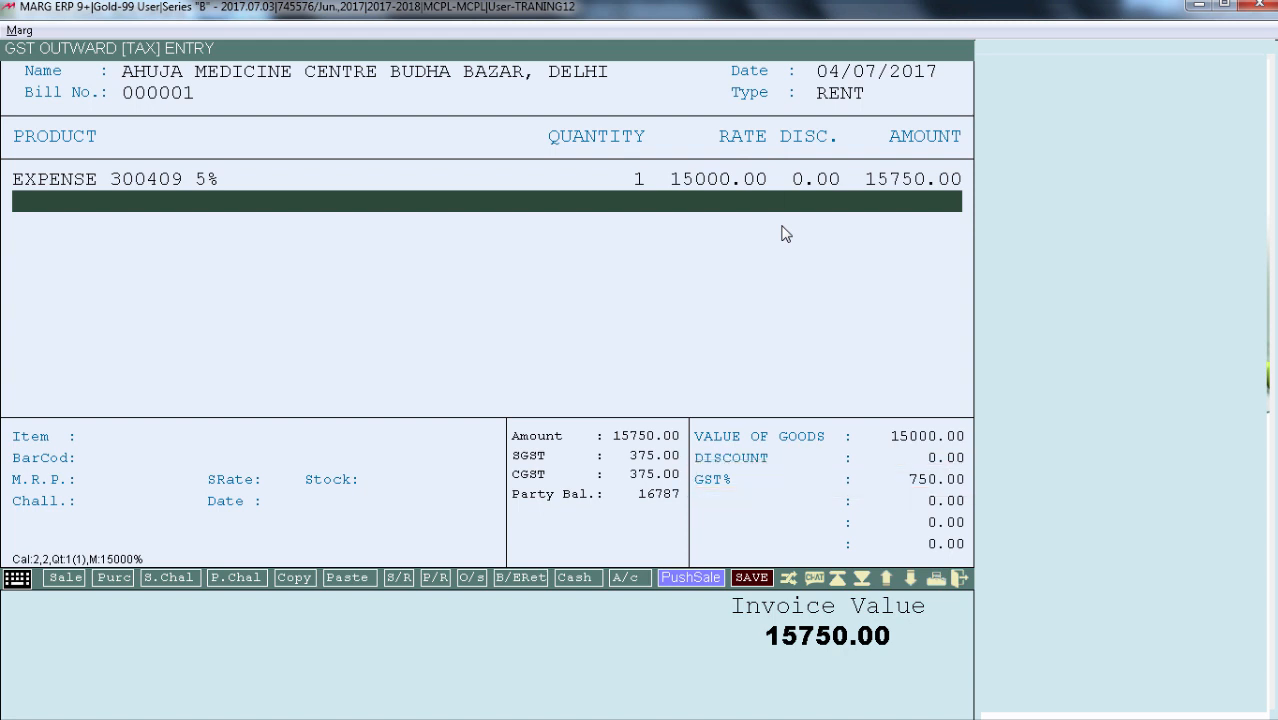
{"action": "key", "text": "Up"}
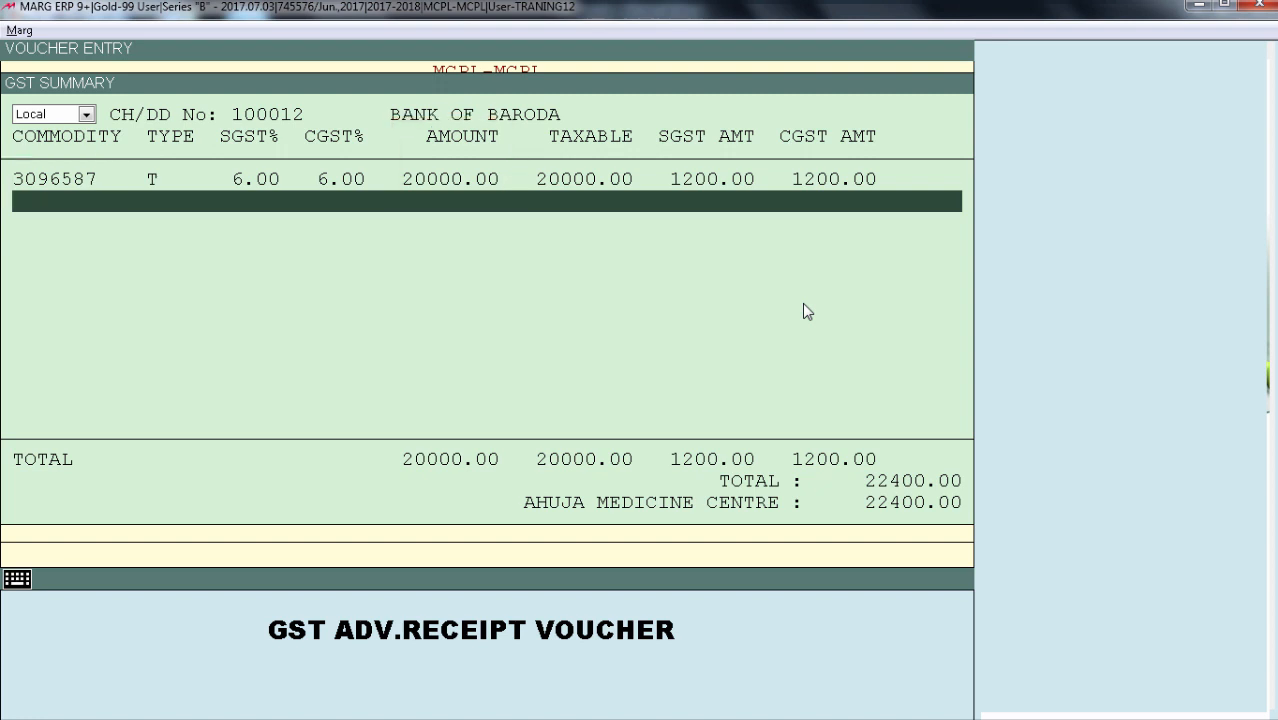
- Finish the advance receipt's GST summary and save AHUJA MEDICINE CENTRE's altered tax invoice against the unadjusted SGST 6 advance tax
{"action": "key", "text": "Escape"}
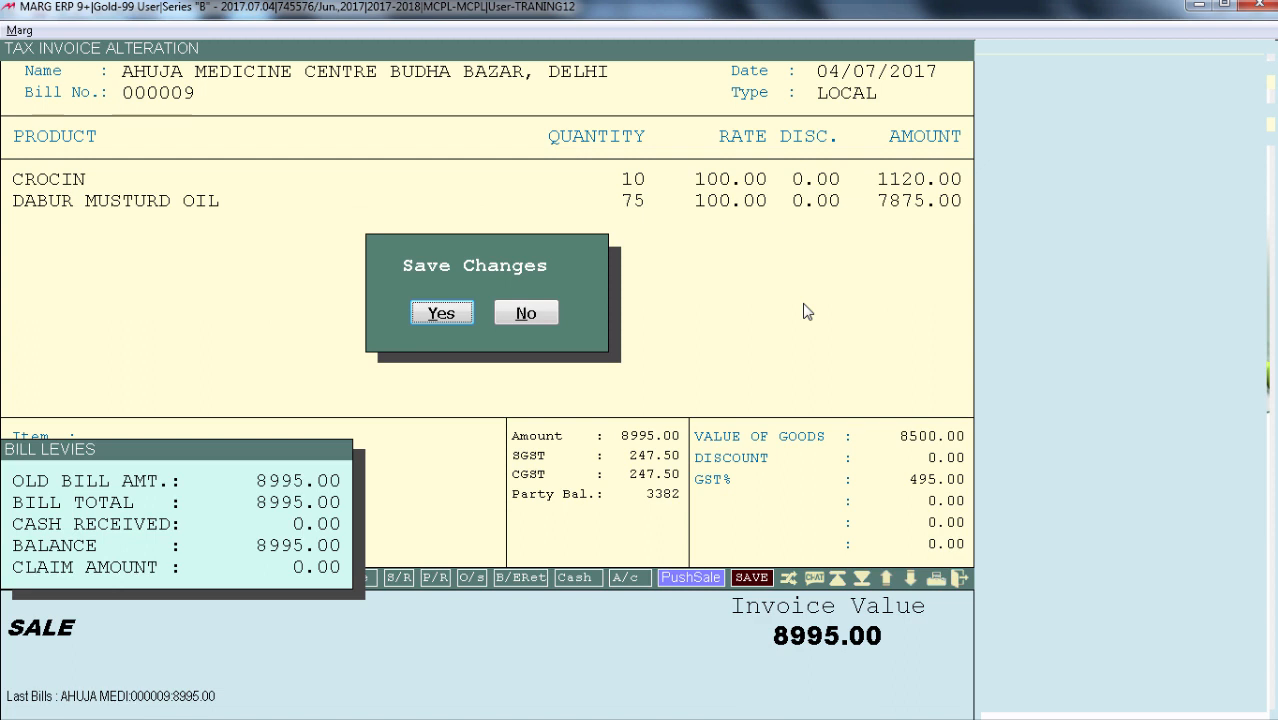
{"action": "key", "text": "Return"}
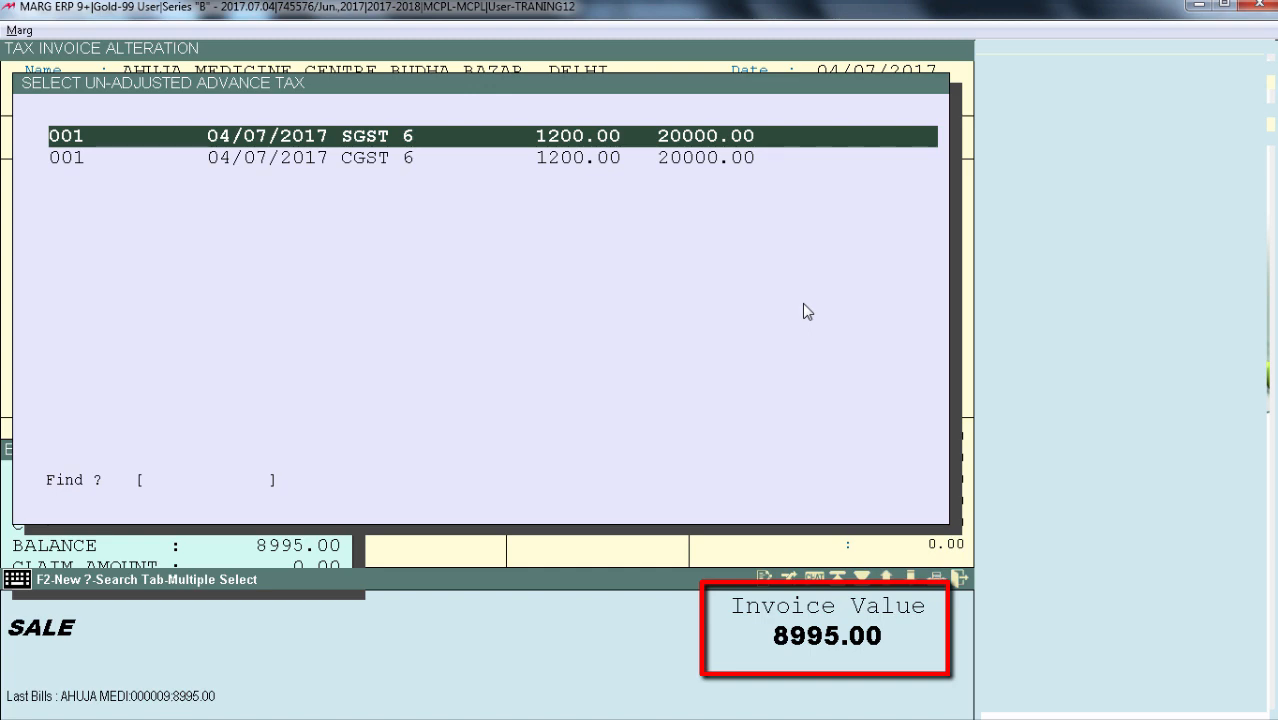
{"action": "key", "text": "Return"}
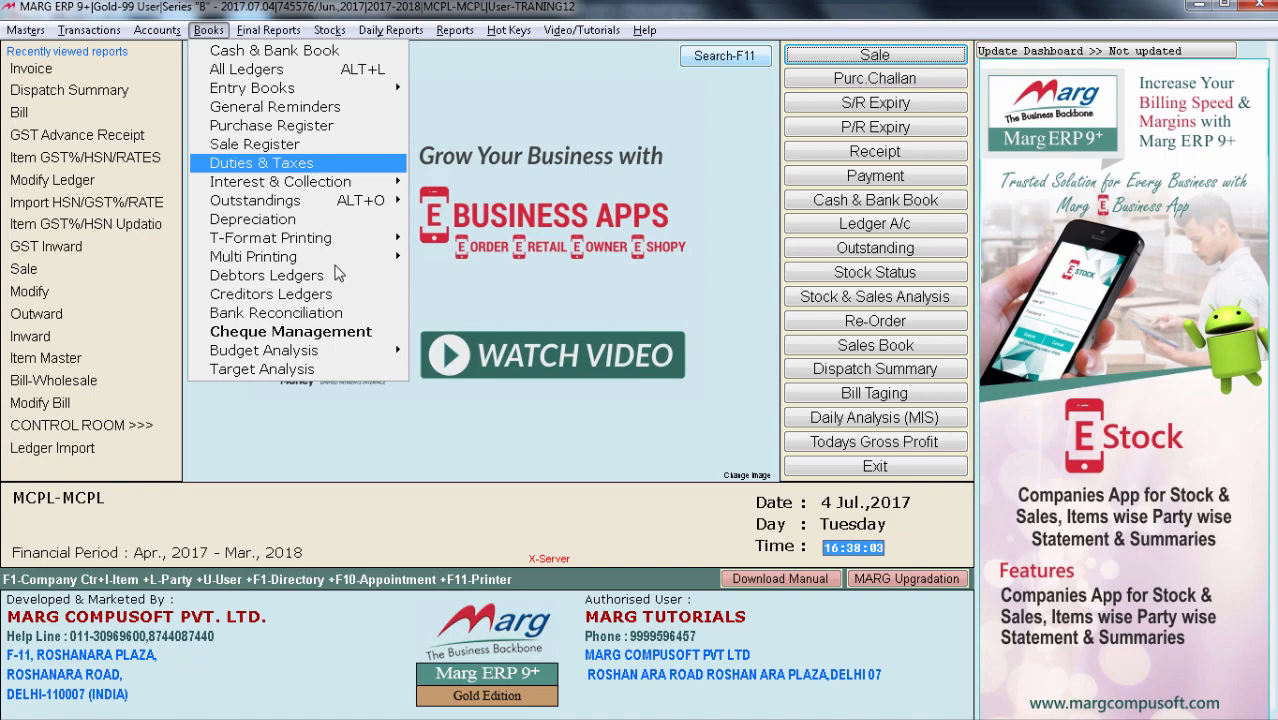
- Examine the CGST PURCHASE TAX 2.5 % ledger in Duties & Taxes for 01/07/2017 to 31/07/2017
{"action": "key", "text": "Return"}
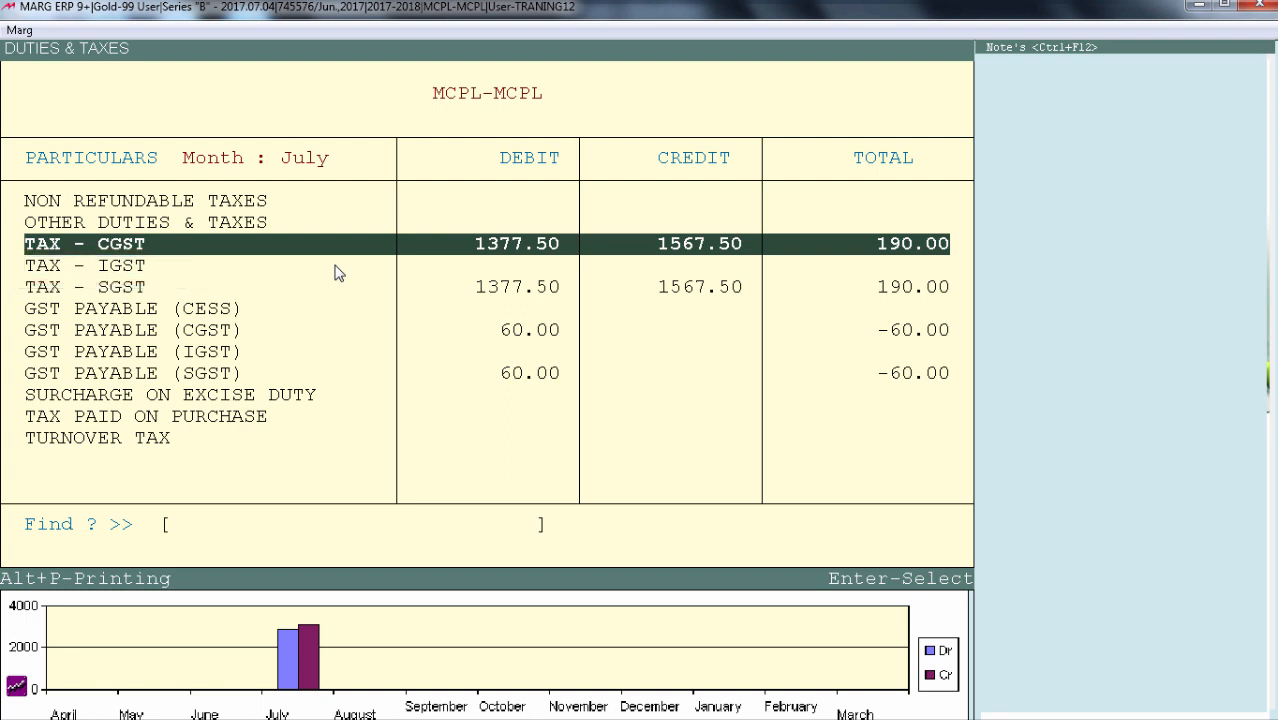
{"action": "key", "text": "Return"}
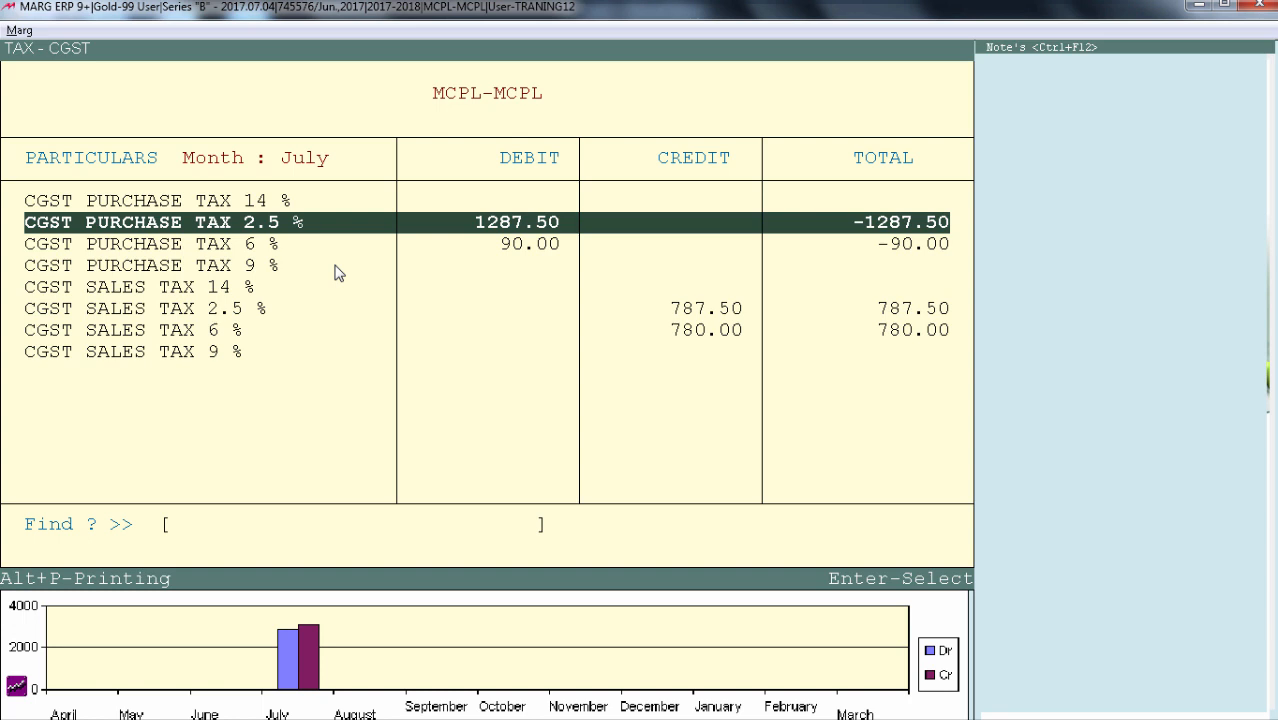
{"action": "key", "text": "Return"}
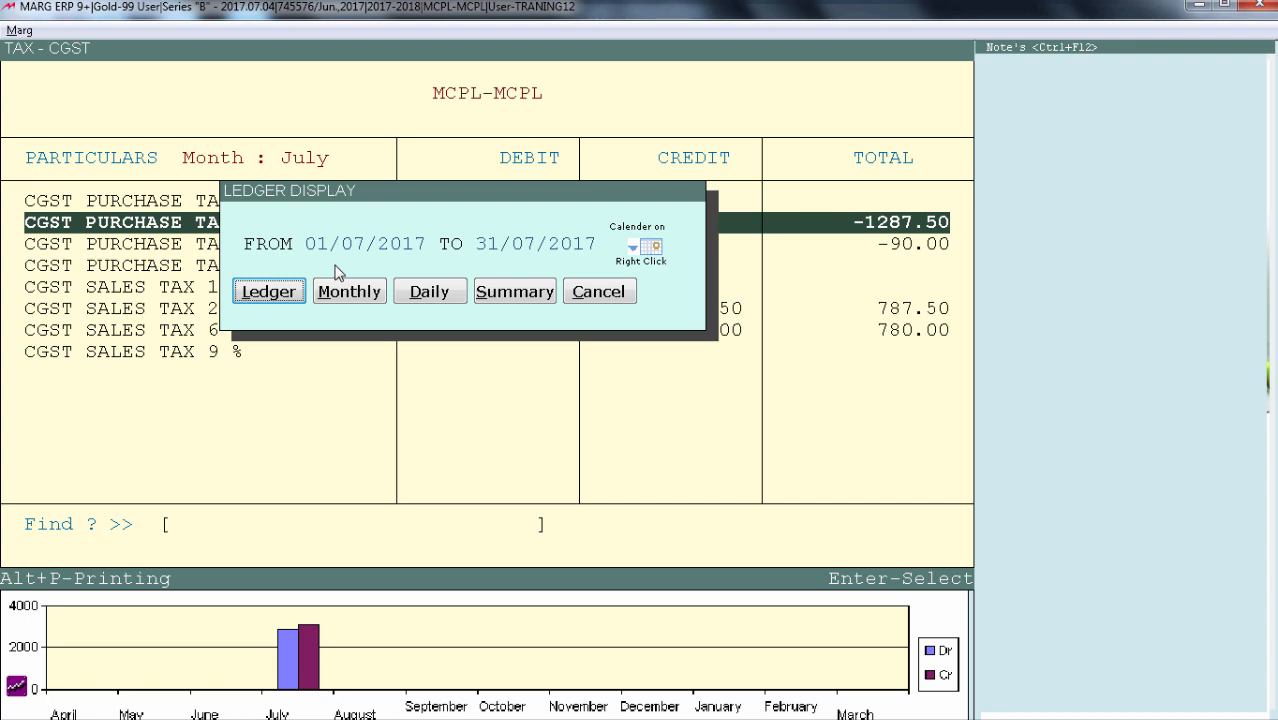
{"action": "key", "text": "Return"}
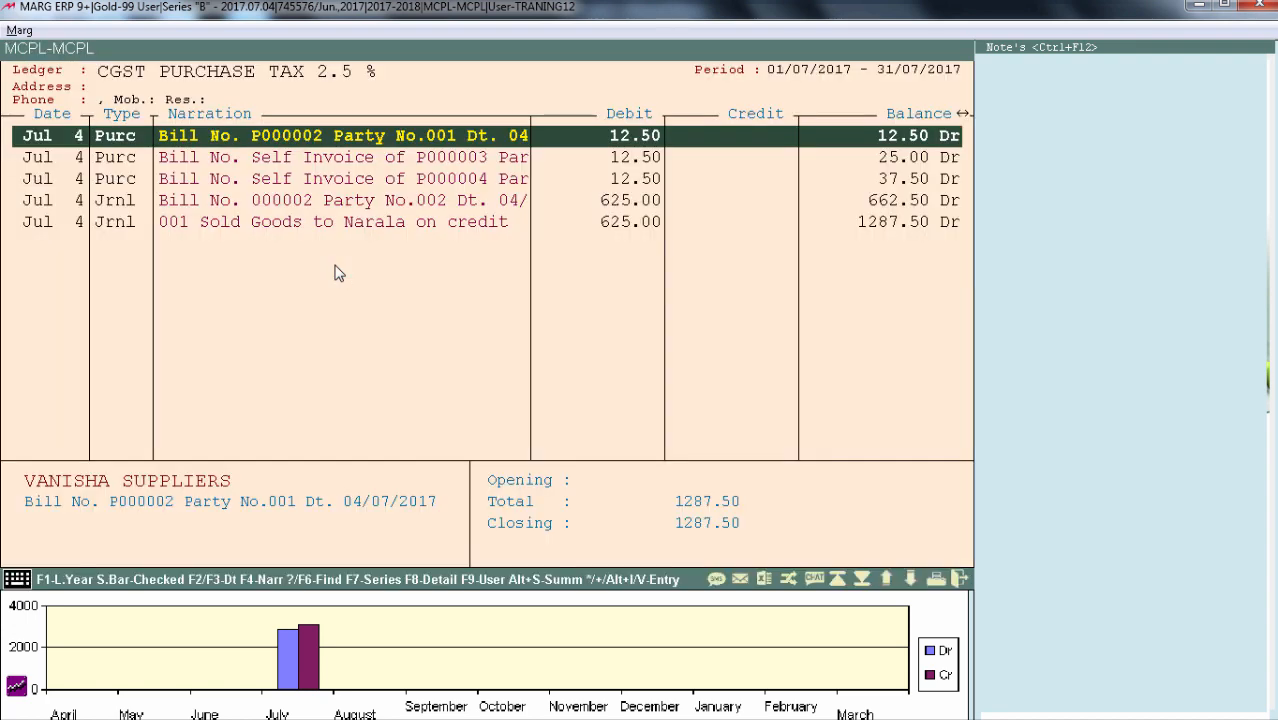
{"action": "key", "text": "Escape"}
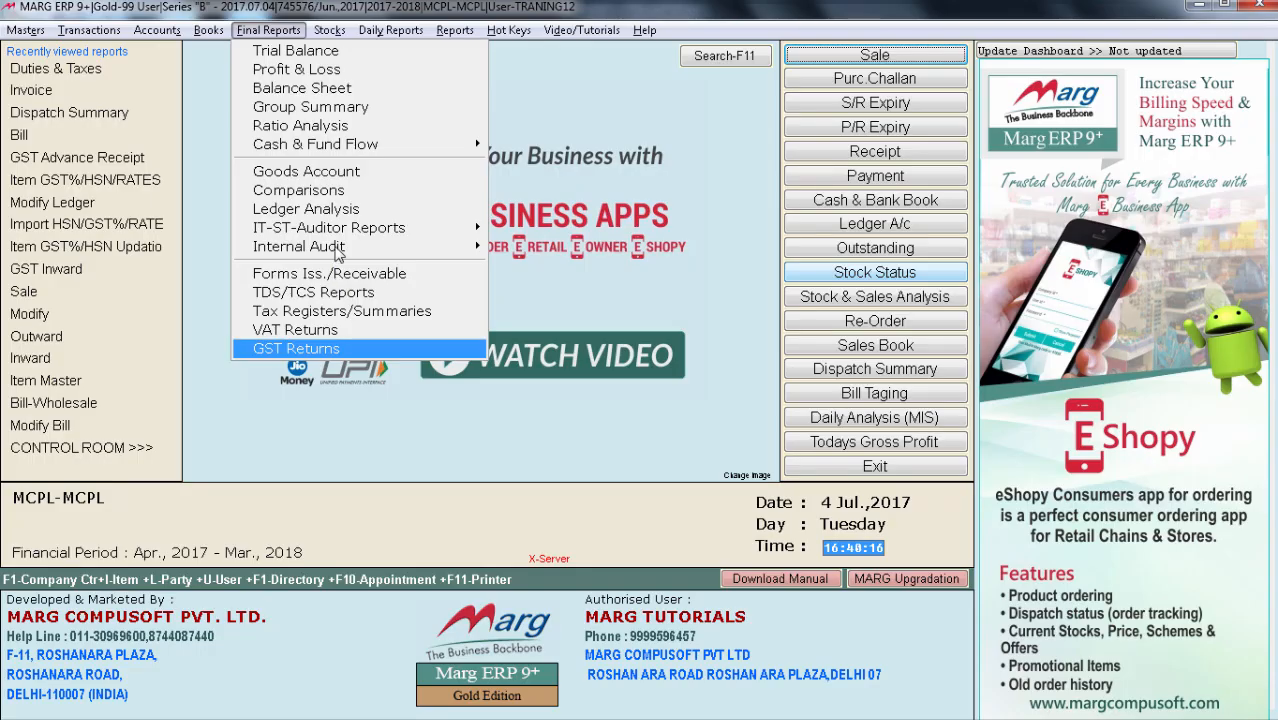